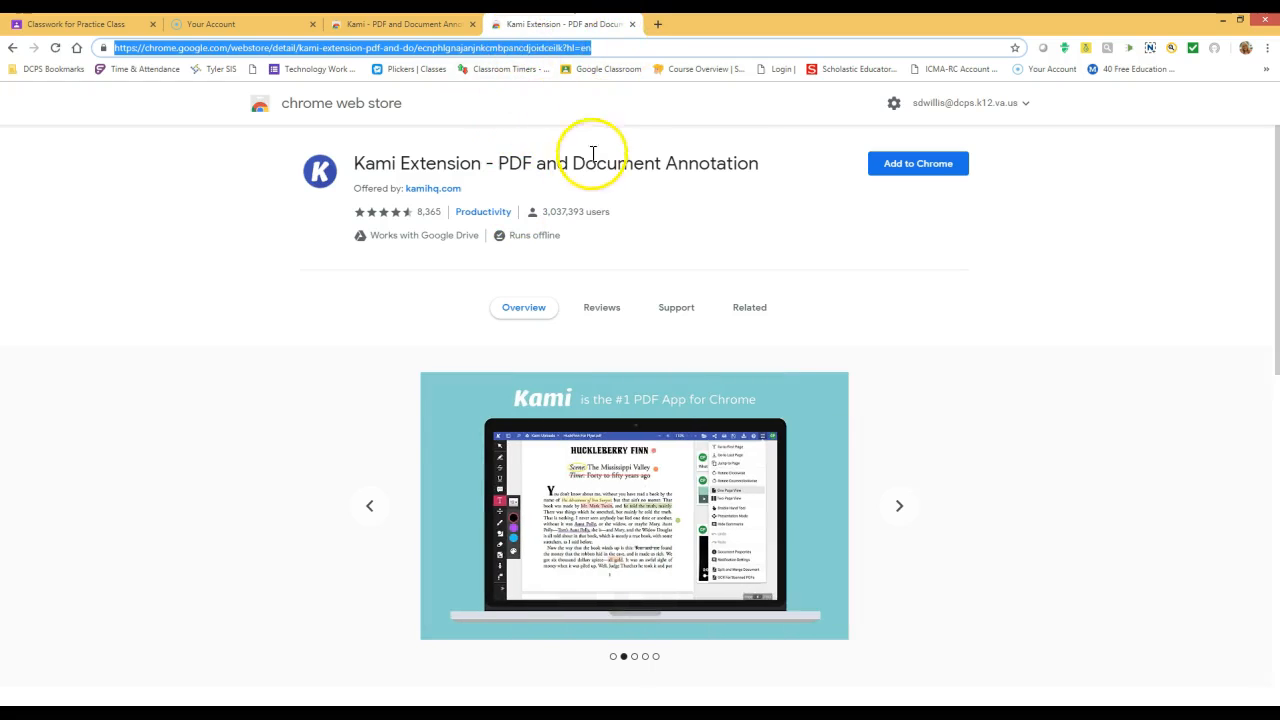
- Add the Kami Extension - PDF and Document Annotation to Chrome and close the two Kami pages
right_click(553, 50)
left_click(570, 96)
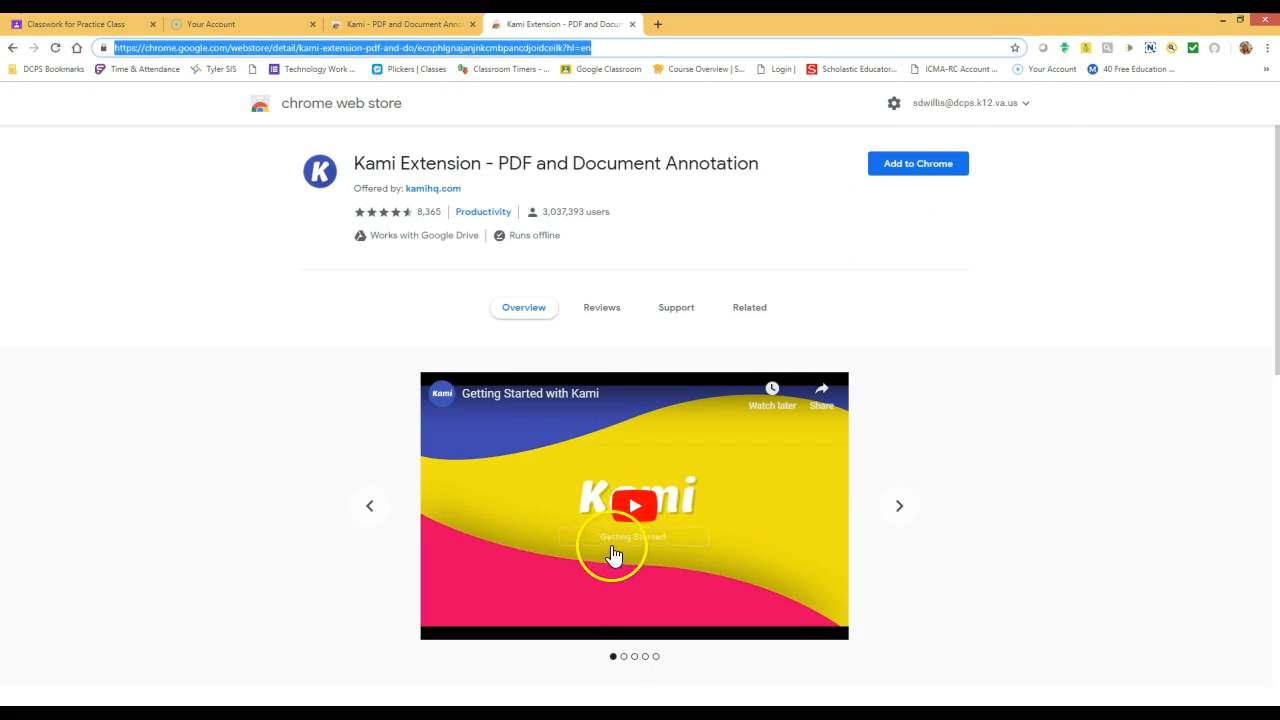
left_click(638, 512)
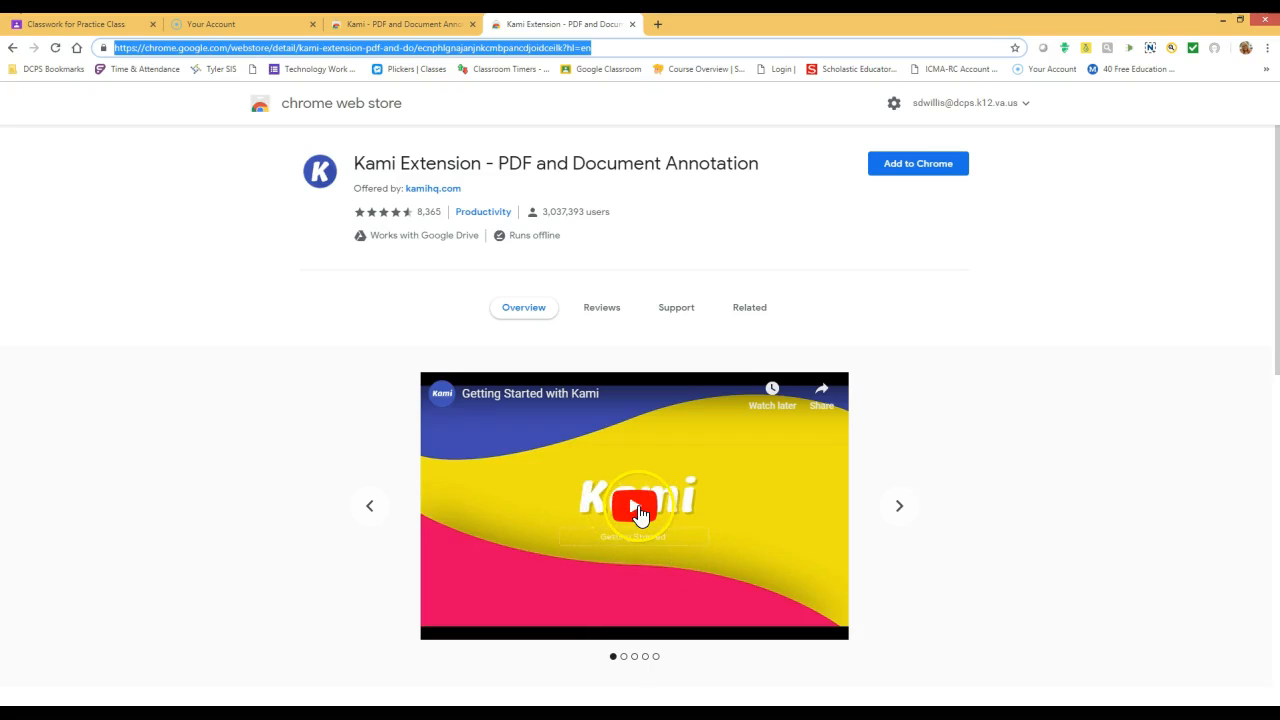
left_click(920, 168)
left_click(634, 209)
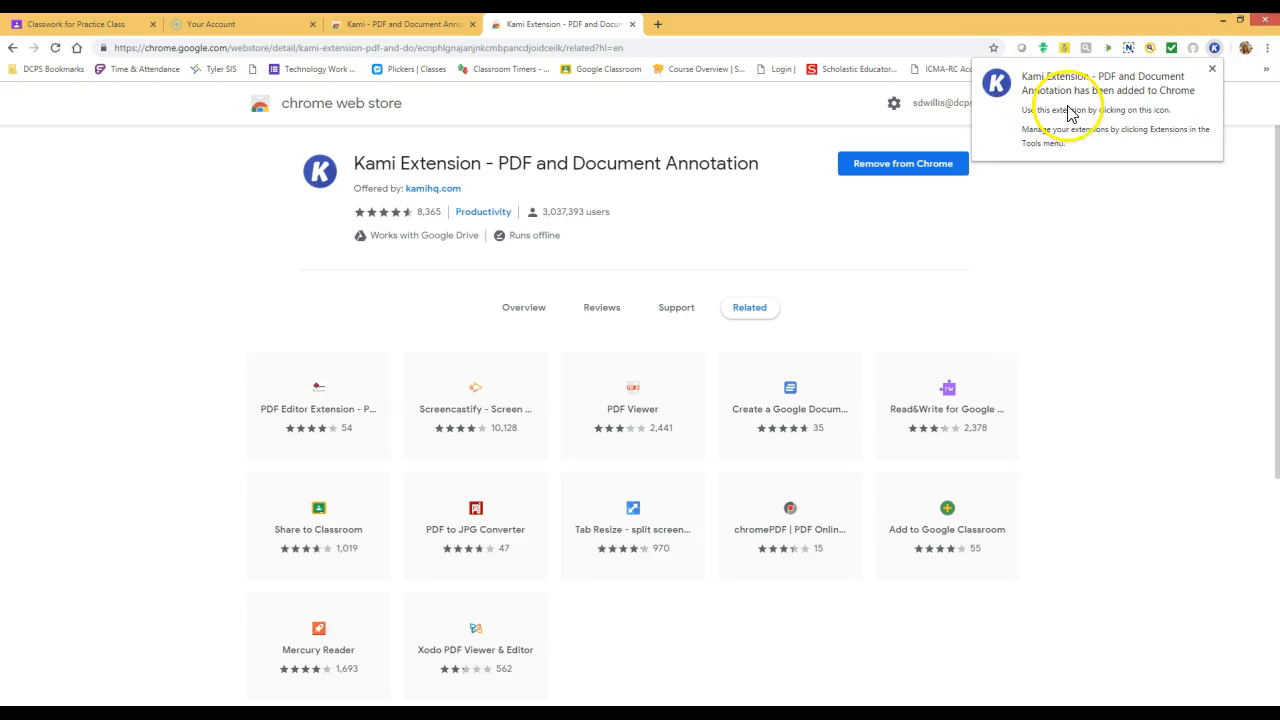
left_click(1212, 68)
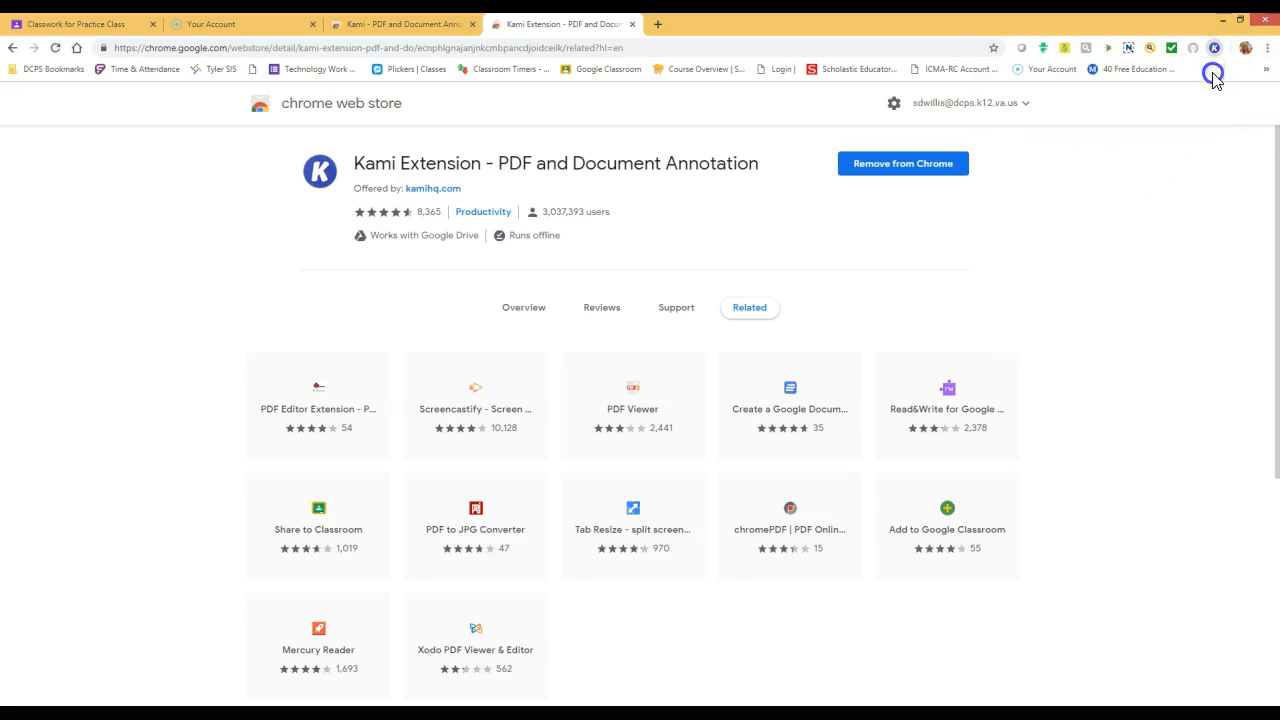
key("ctrl+w")
key("ctrl+w")
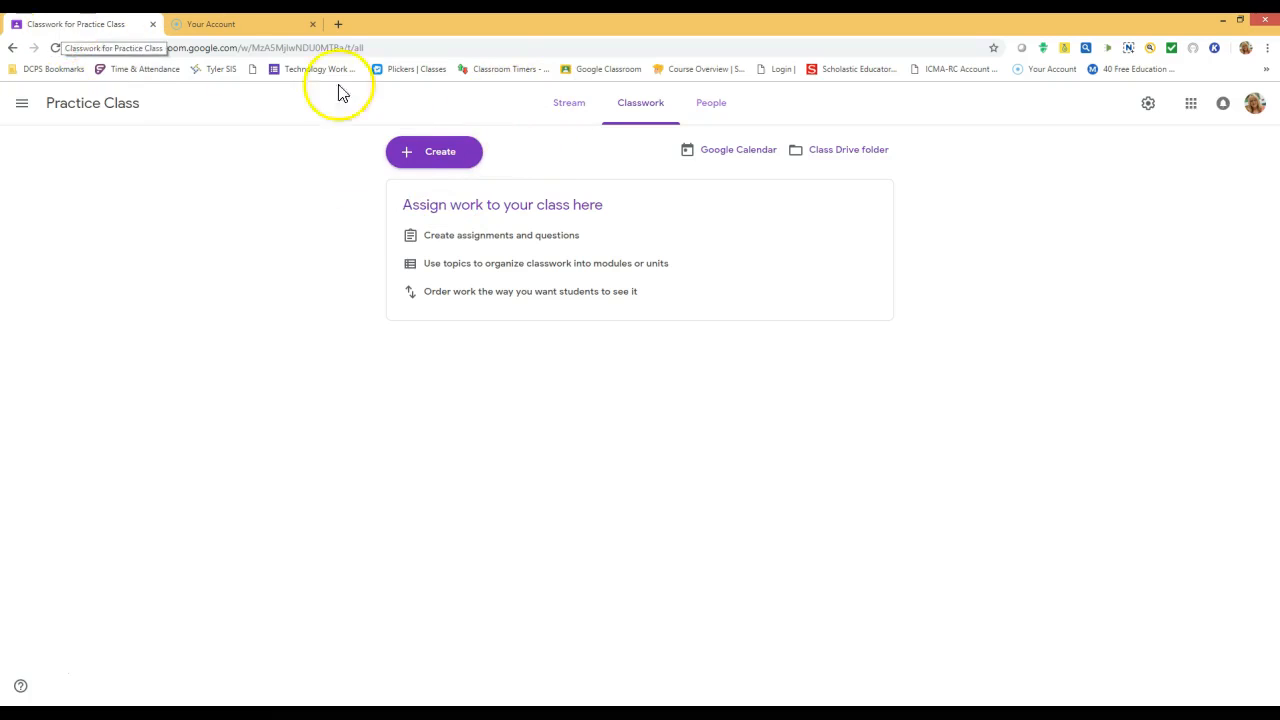
- Start a new Kami Assignment in the classwork of Practice Class
left_click(443, 152)
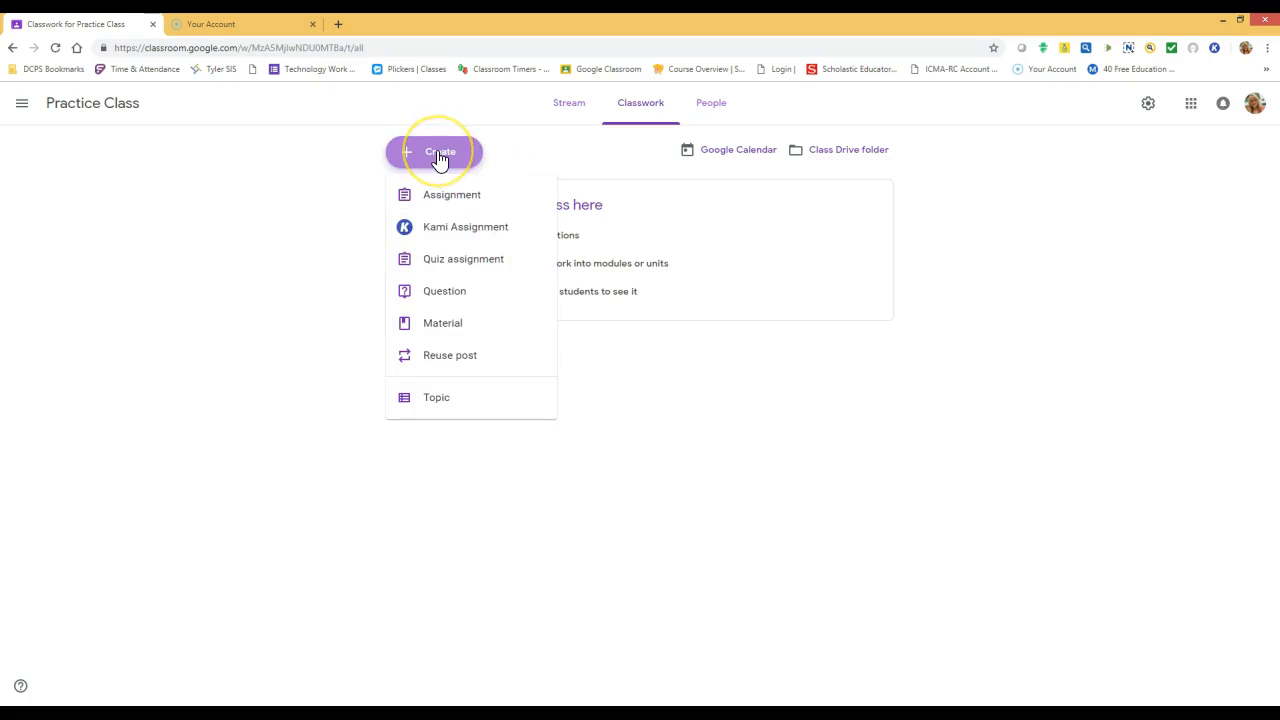
left_click(437, 236)
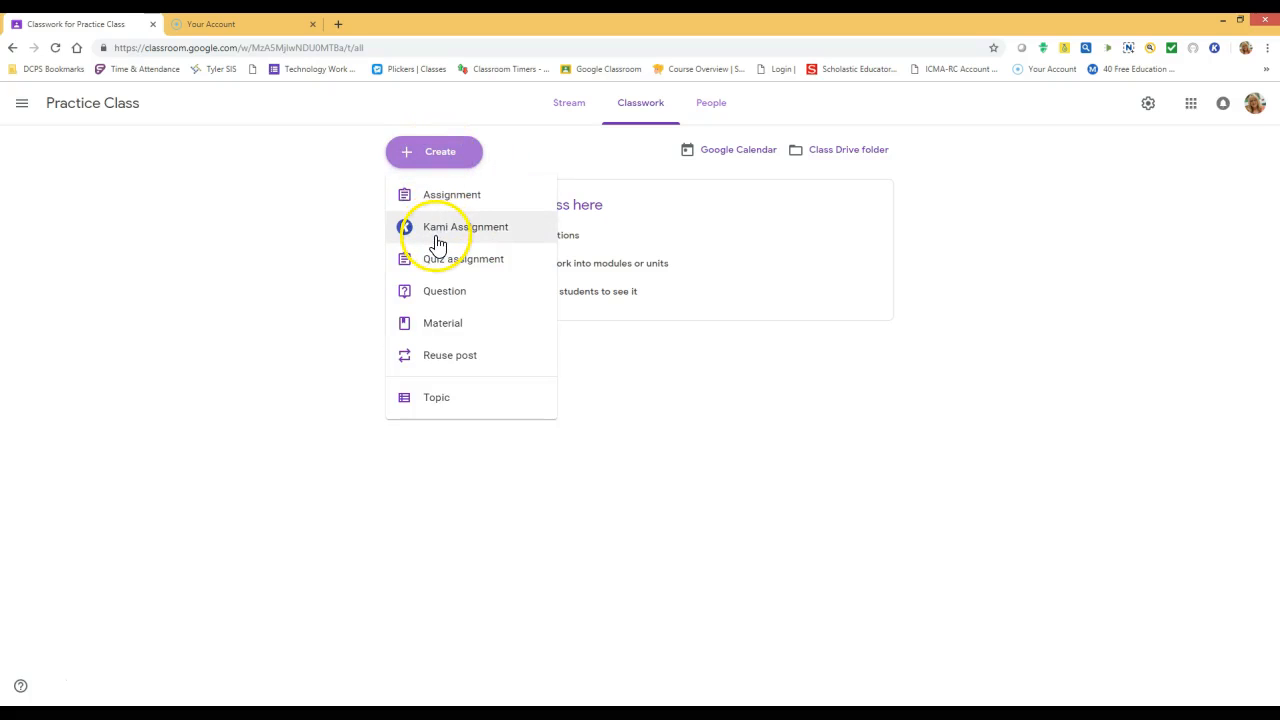
left_click(466, 198)
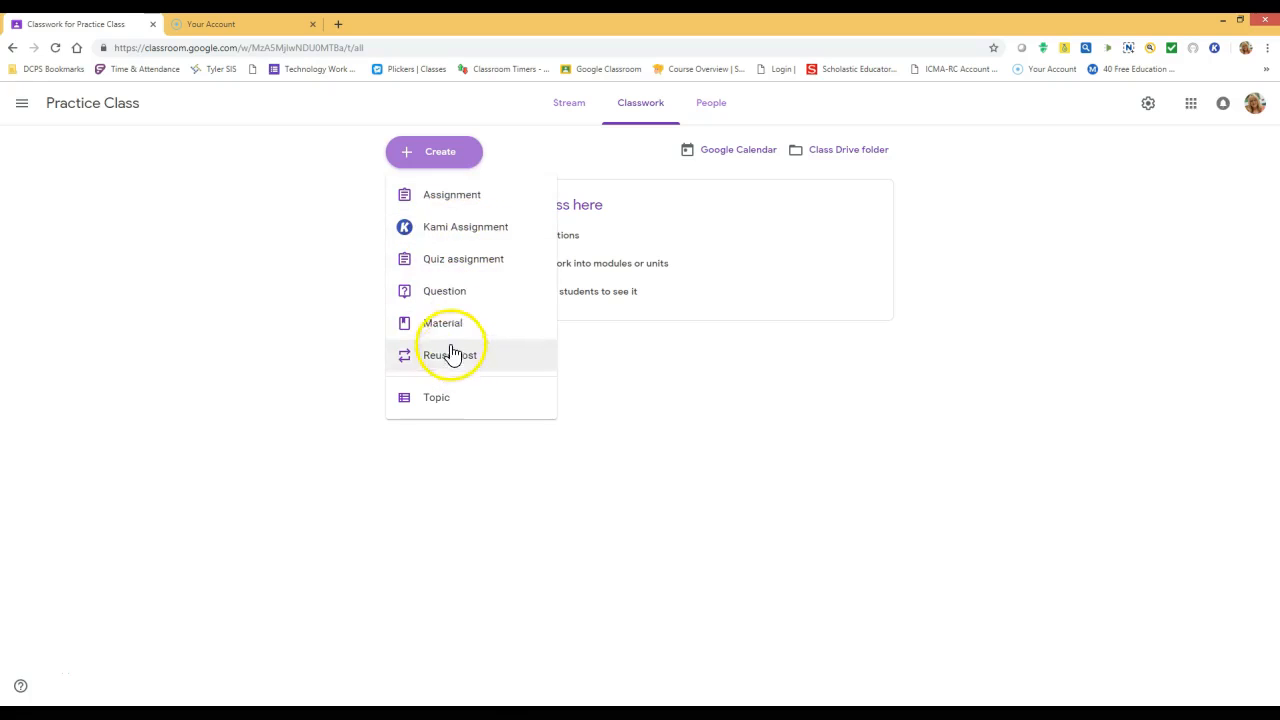
left_click(465, 234)
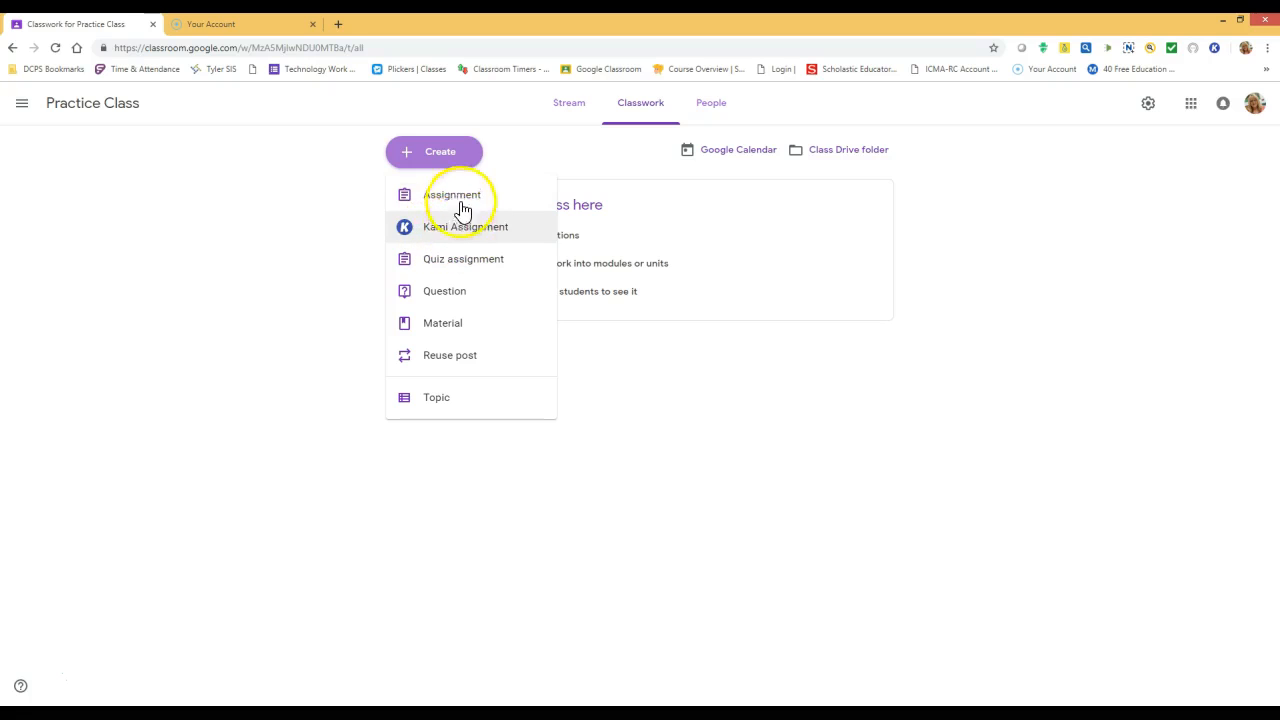
left_click(468, 228)
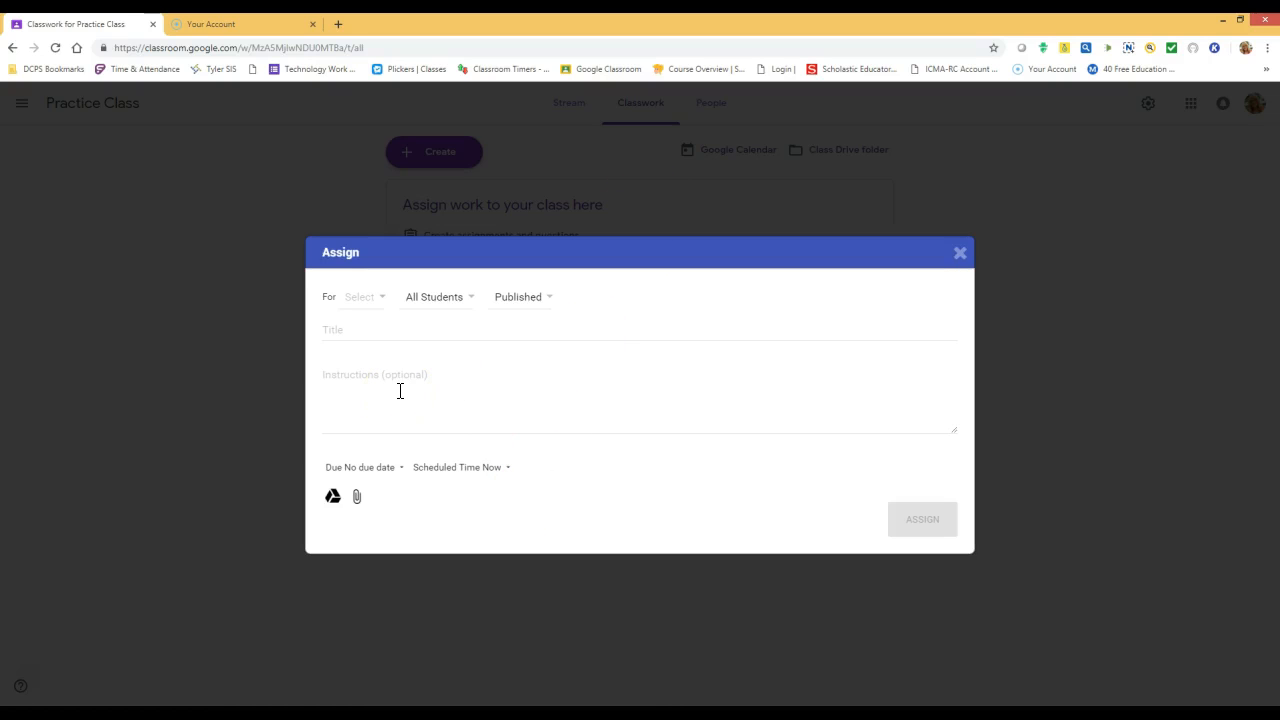
- Address the assignment to Practice Class, keeping it for All Students with the status Published
left_click(380, 298)
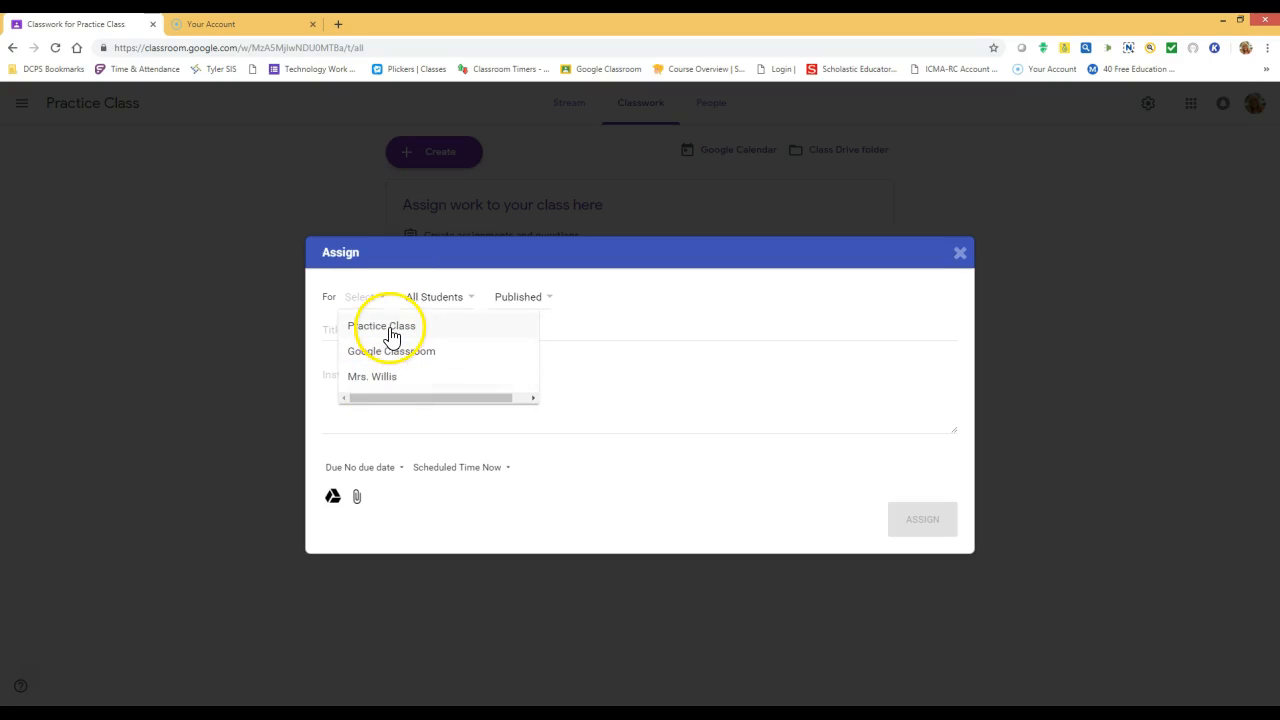
left_click(391, 336)
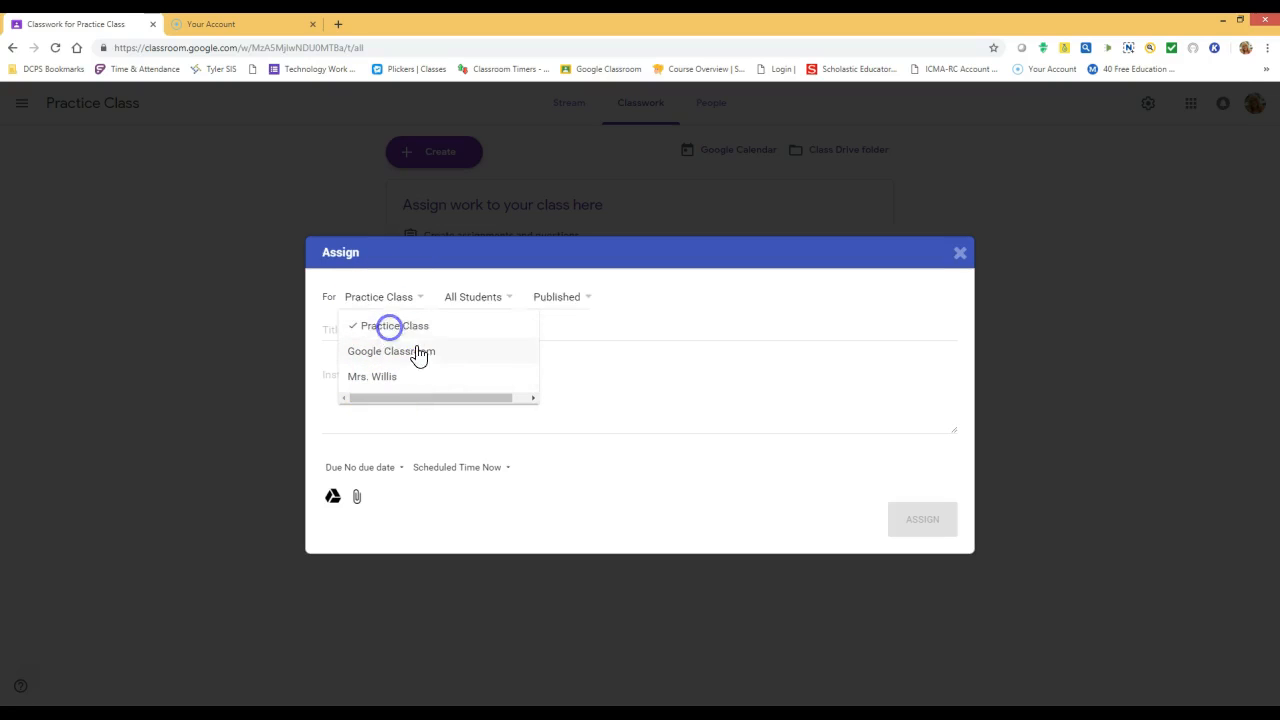
left_click(552, 316)
left_click(513, 298)
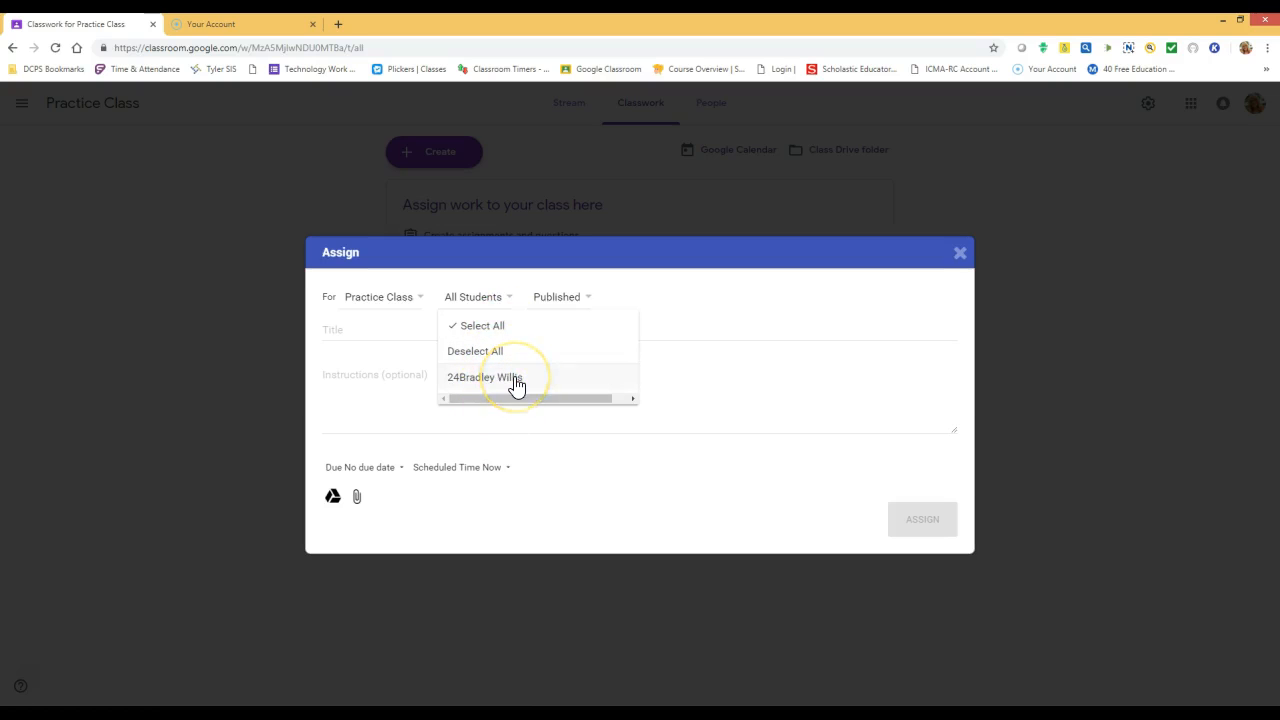
left_click(677, 337)
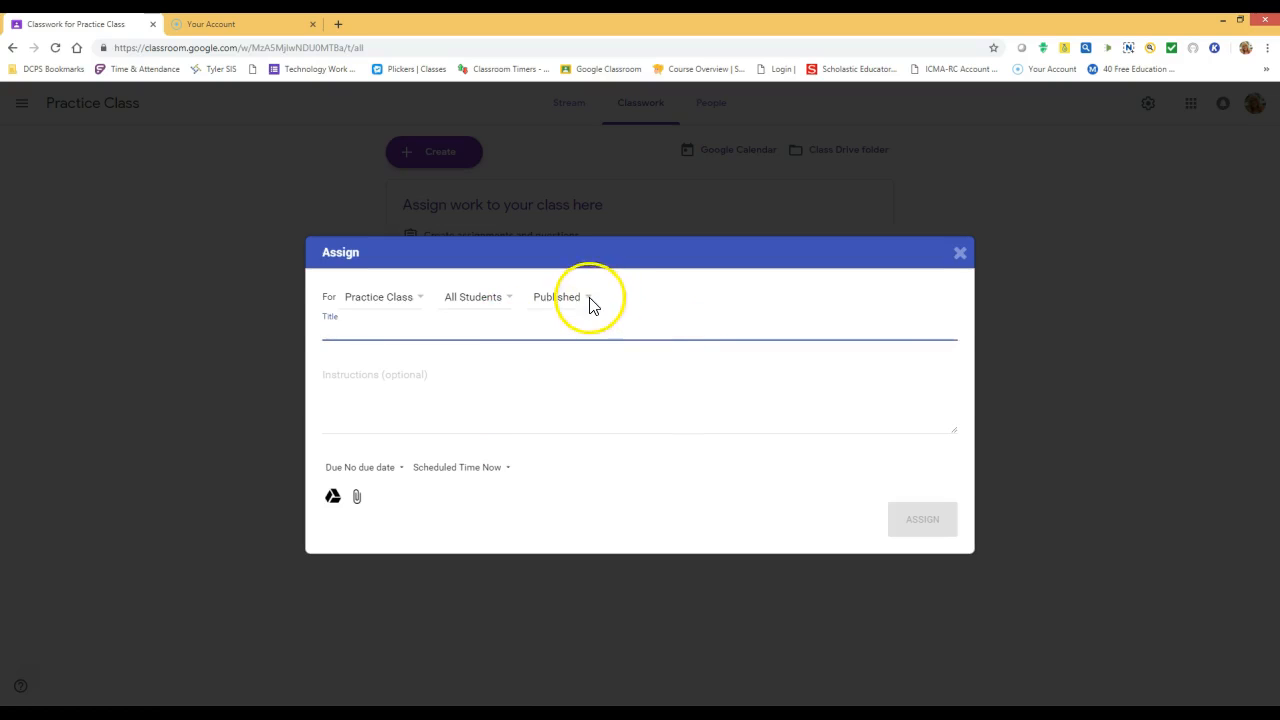
left_click(590, 300)
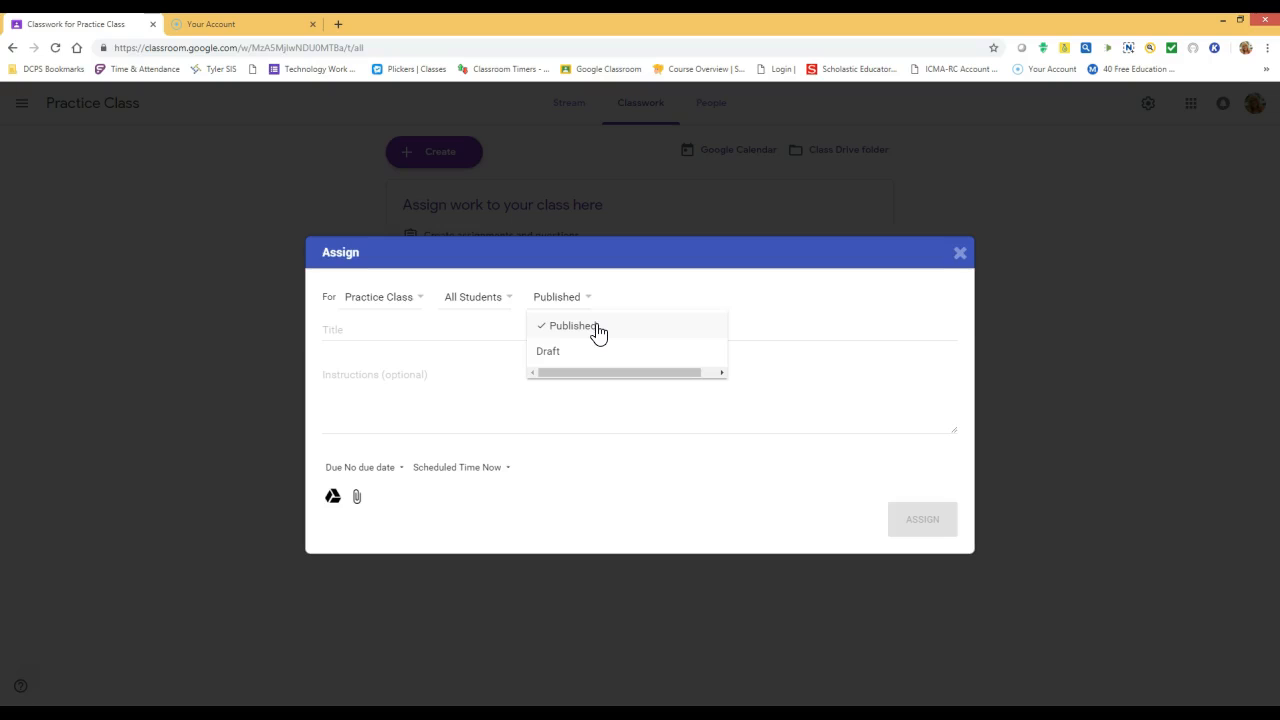
left_click(550, 360)
- Title the assignment "Plot Map" and enter the instructions "Complete the plot map from the story that I will give you."
left_click(331, 330)
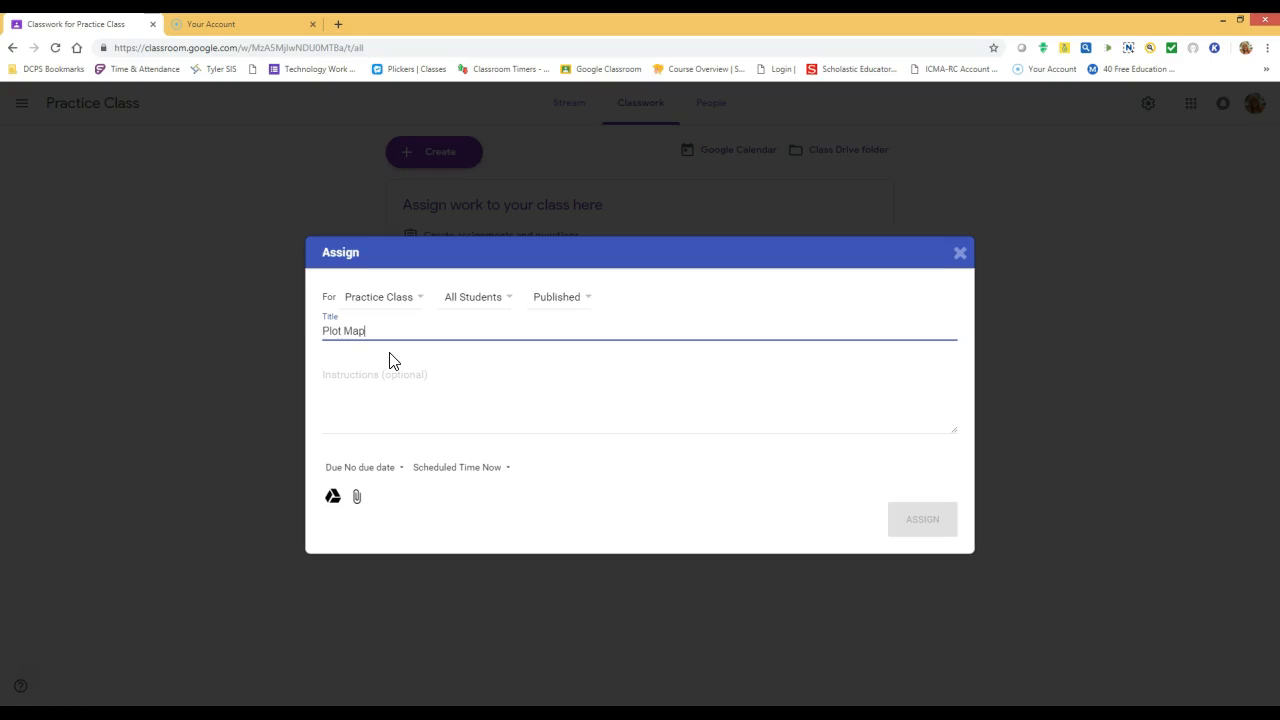
left_click(396, 403)
left_click(350, 368)
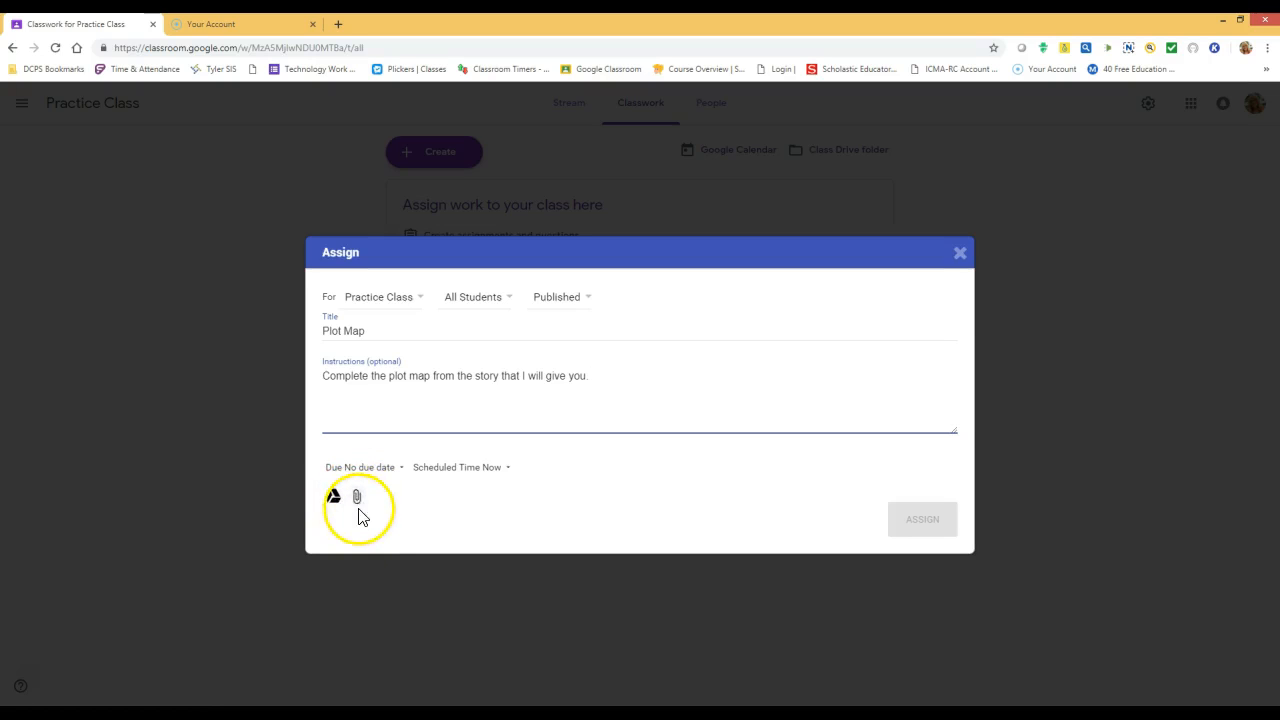
- Search the Google Drive PDFs for "plot map" and attach the file Plot Map- Completed.pdf to the assignment
left_click(330, 503)
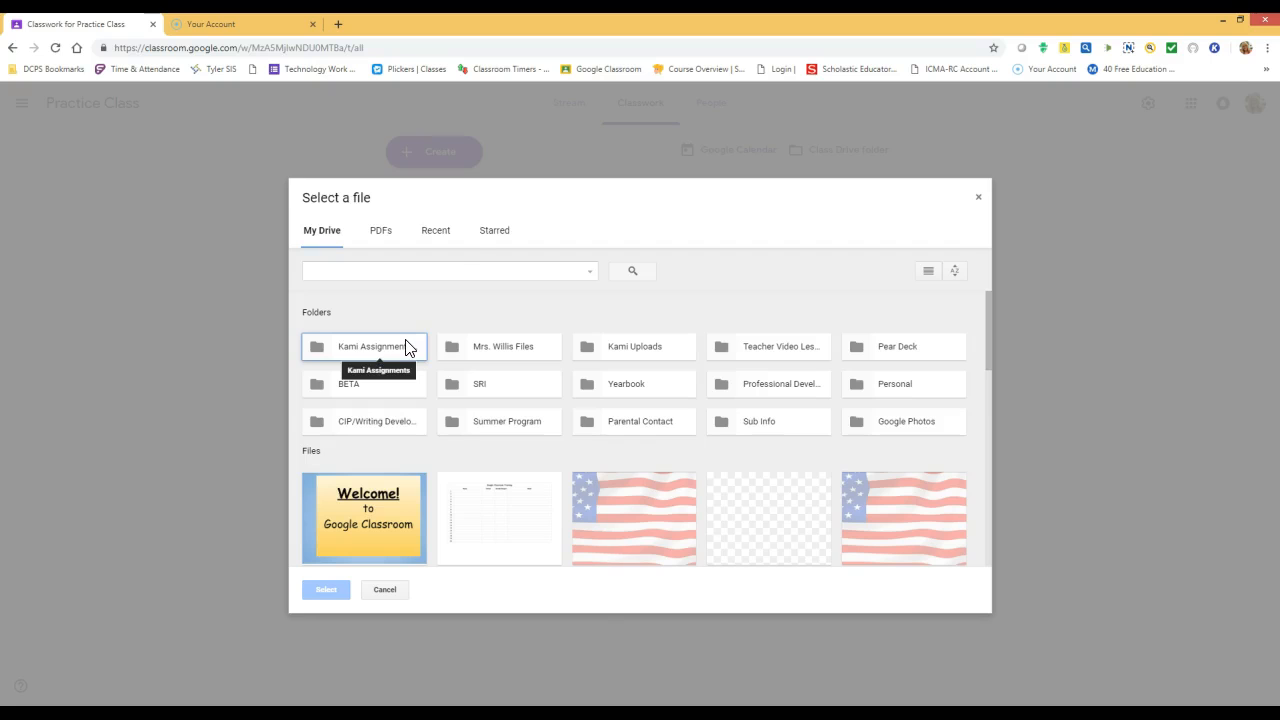
left_click(381, 240)
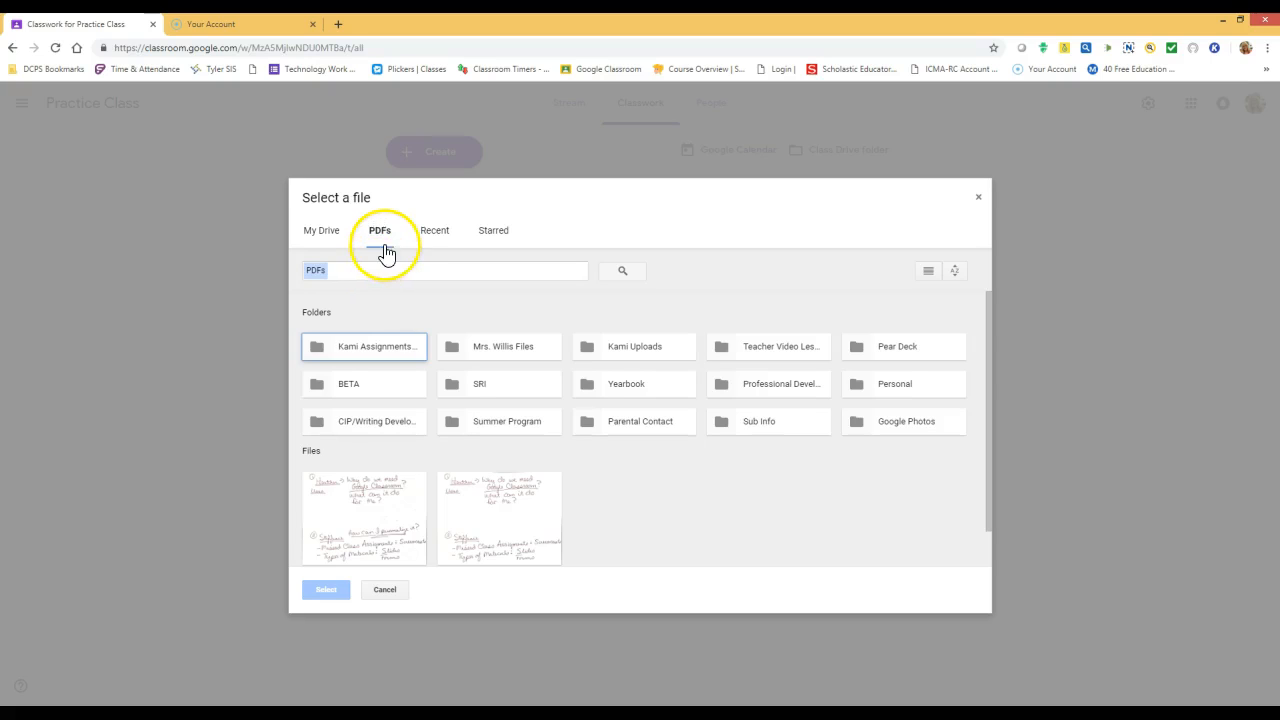
left_click(367, 275)
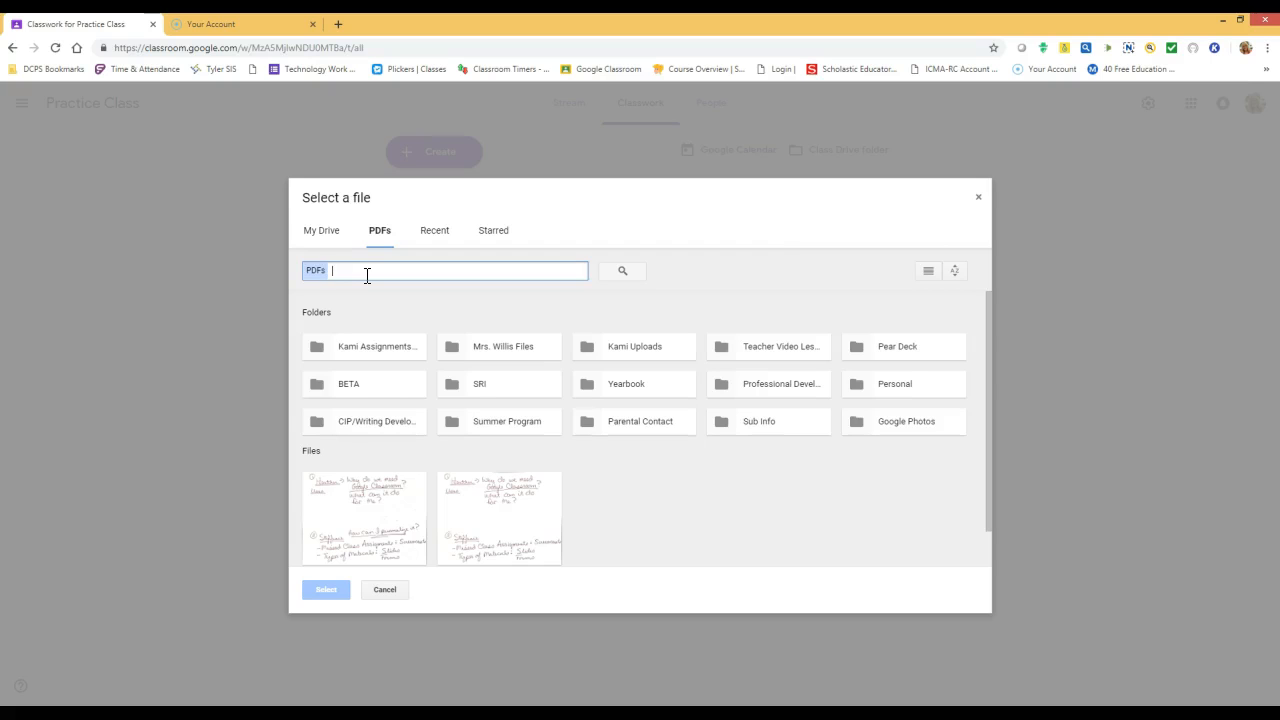
type("plot ")
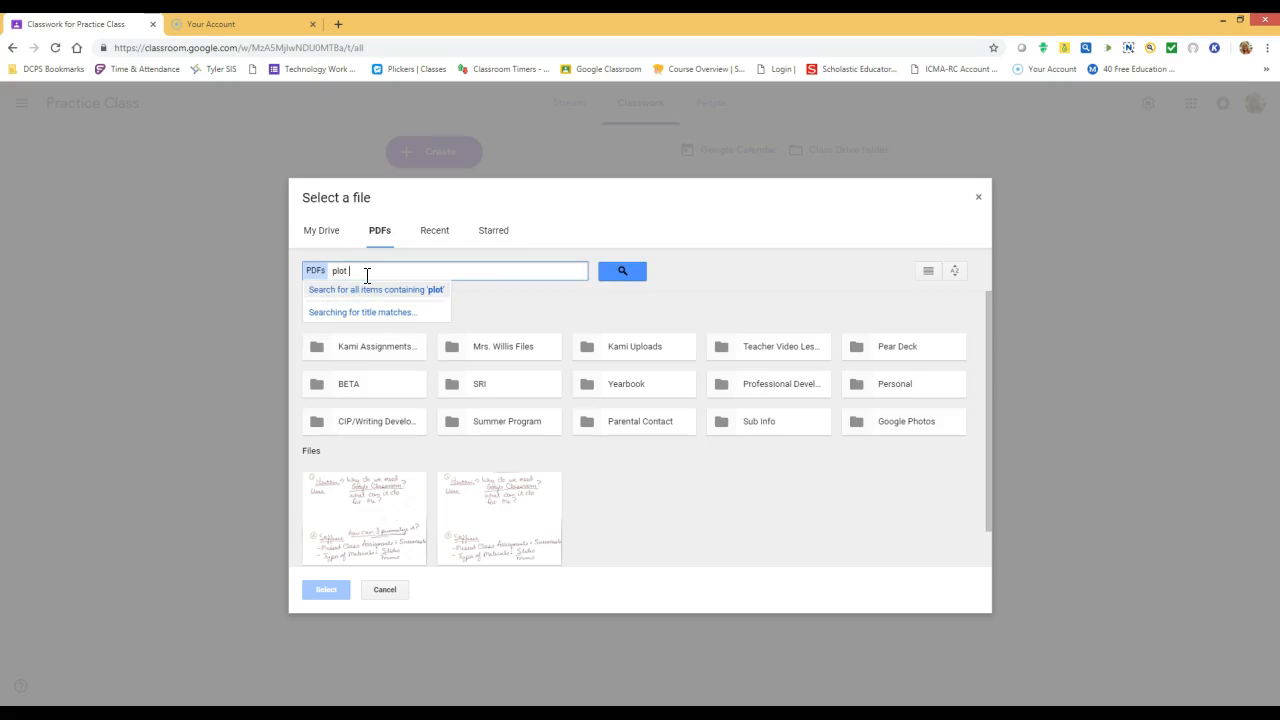
type("map")
key("Return")
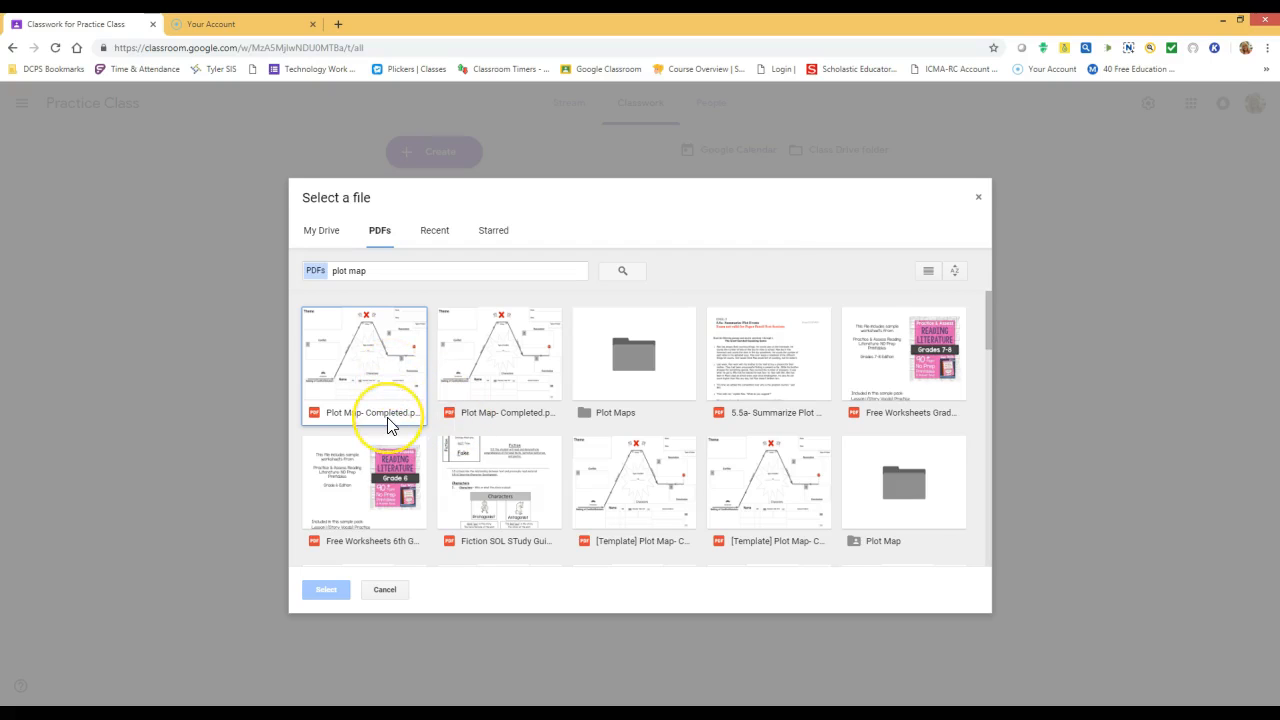
left_click(390, 388)
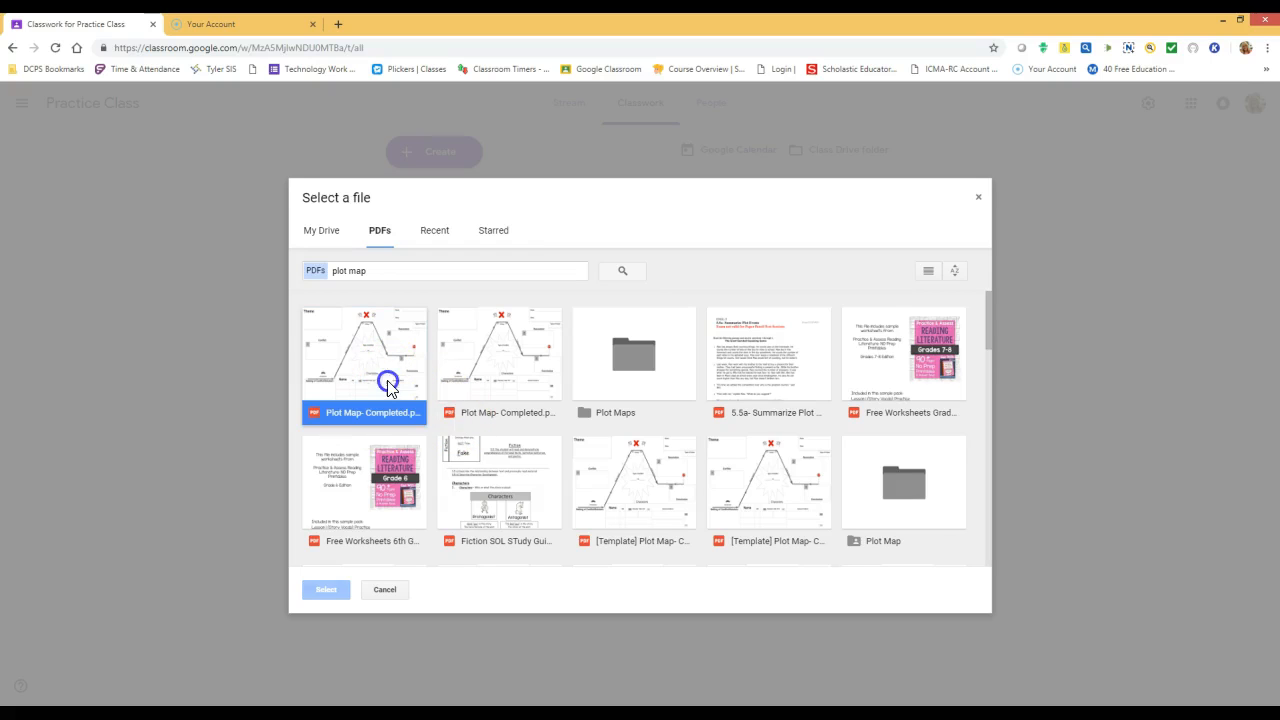
left_click(308, 592)
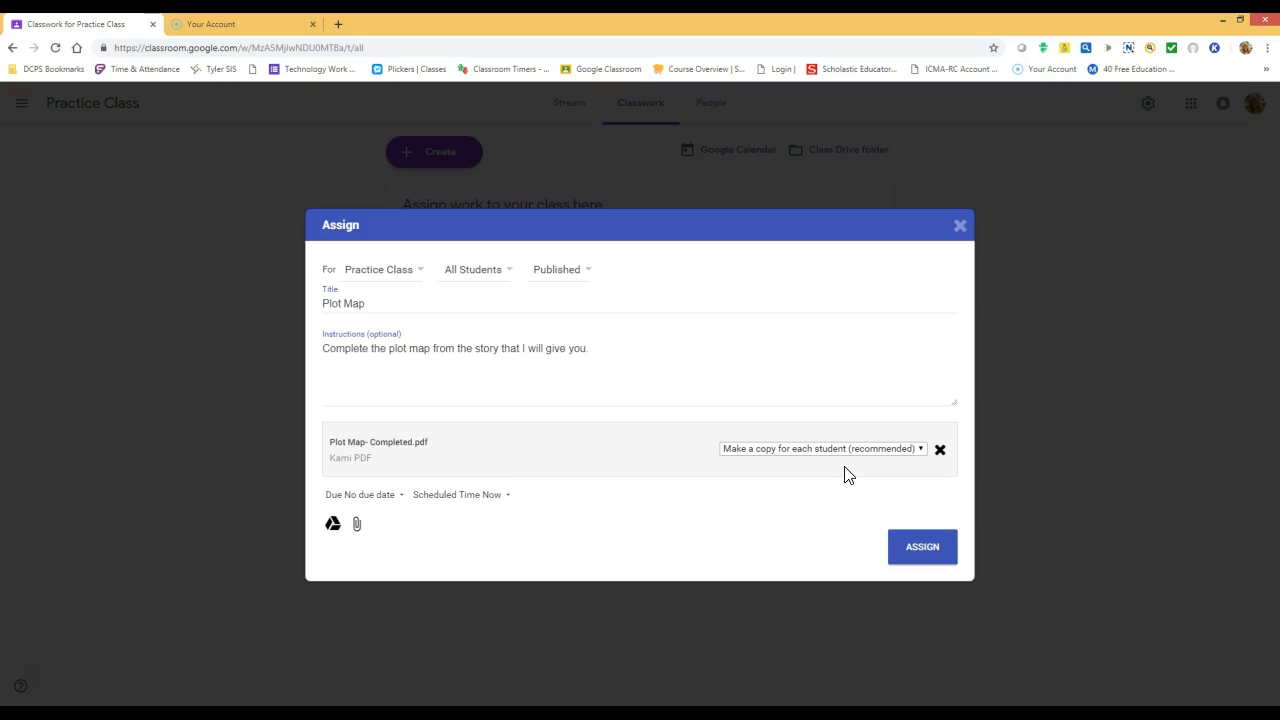
- Create the assignment with a copy of the PDF for each student and open it in Classroom
left_click(922, 451)
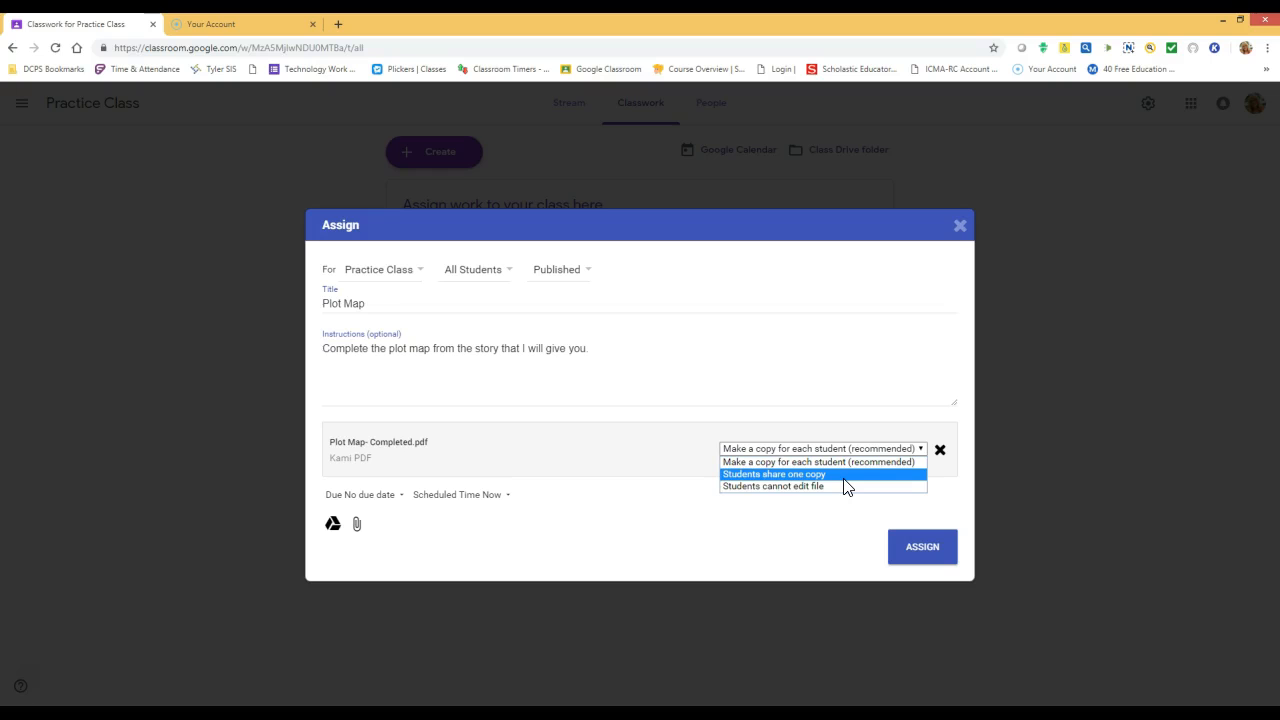
left_click(653, 465)
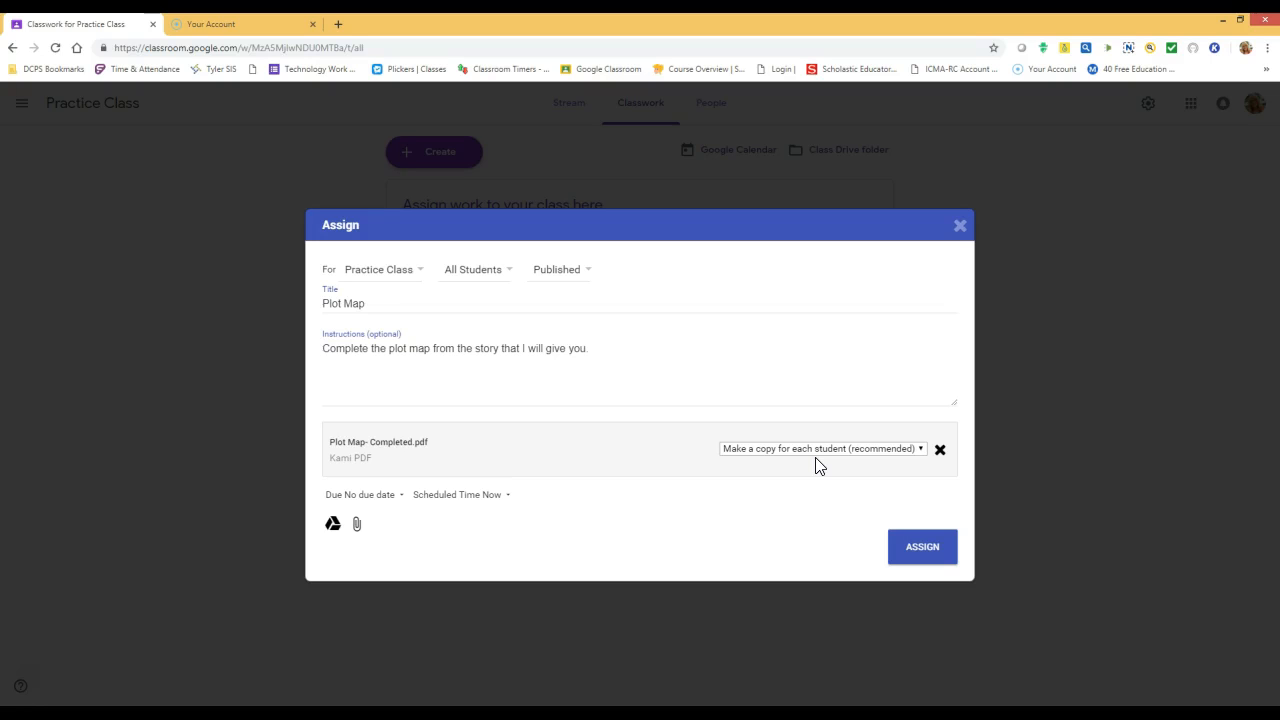
left_click(912, 553)
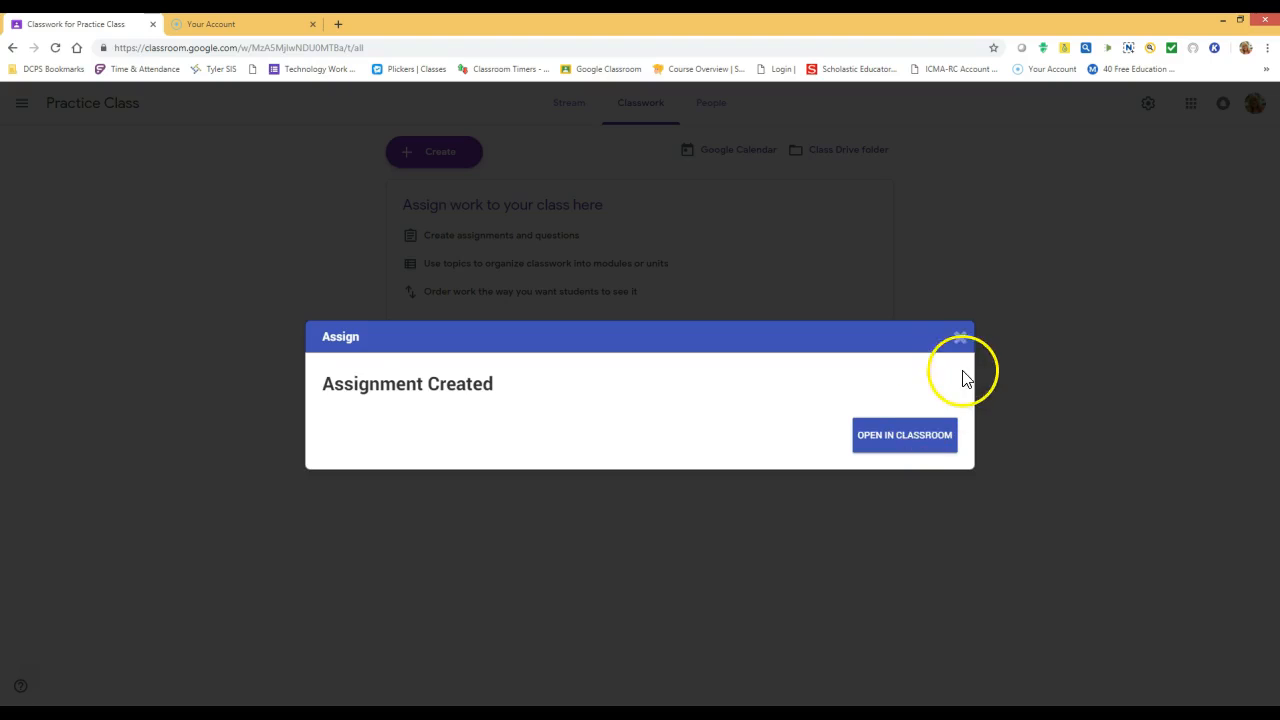
left_click(960, 337)
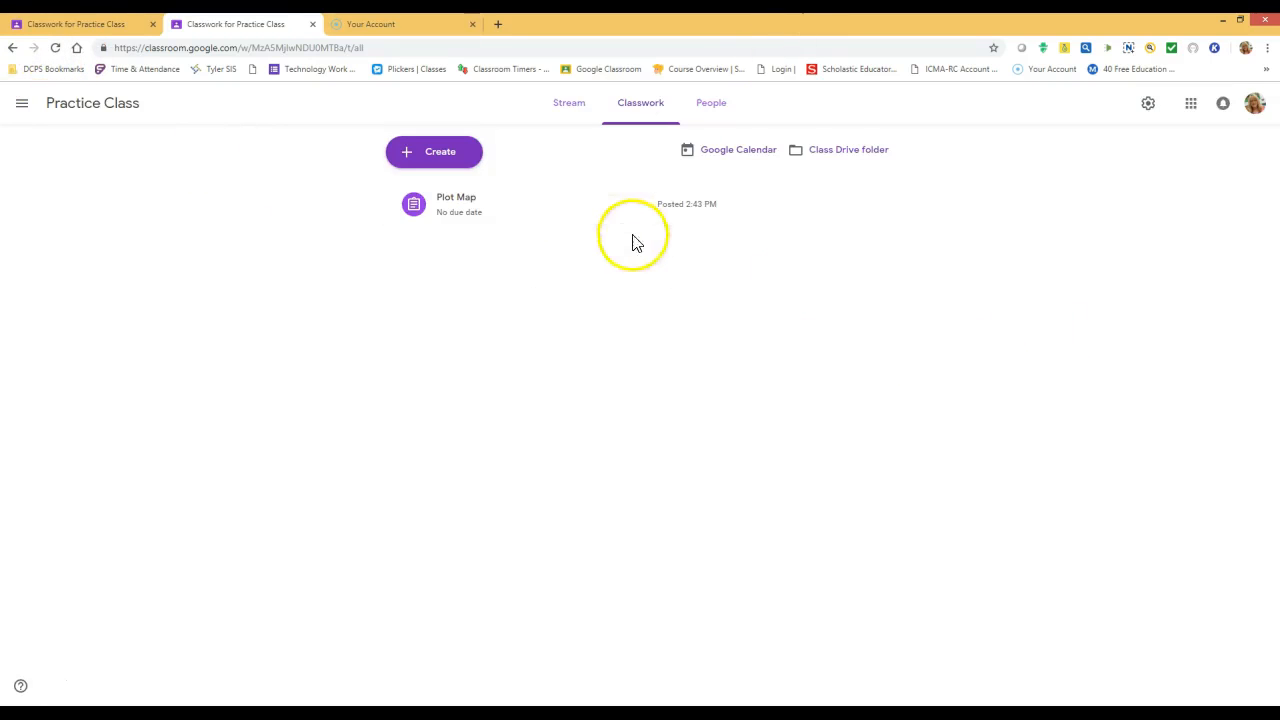
- Edit the posted Plot Map assignment to place it under a new topic, "Today's In-Class Work", and save it
left_click(875, 208)
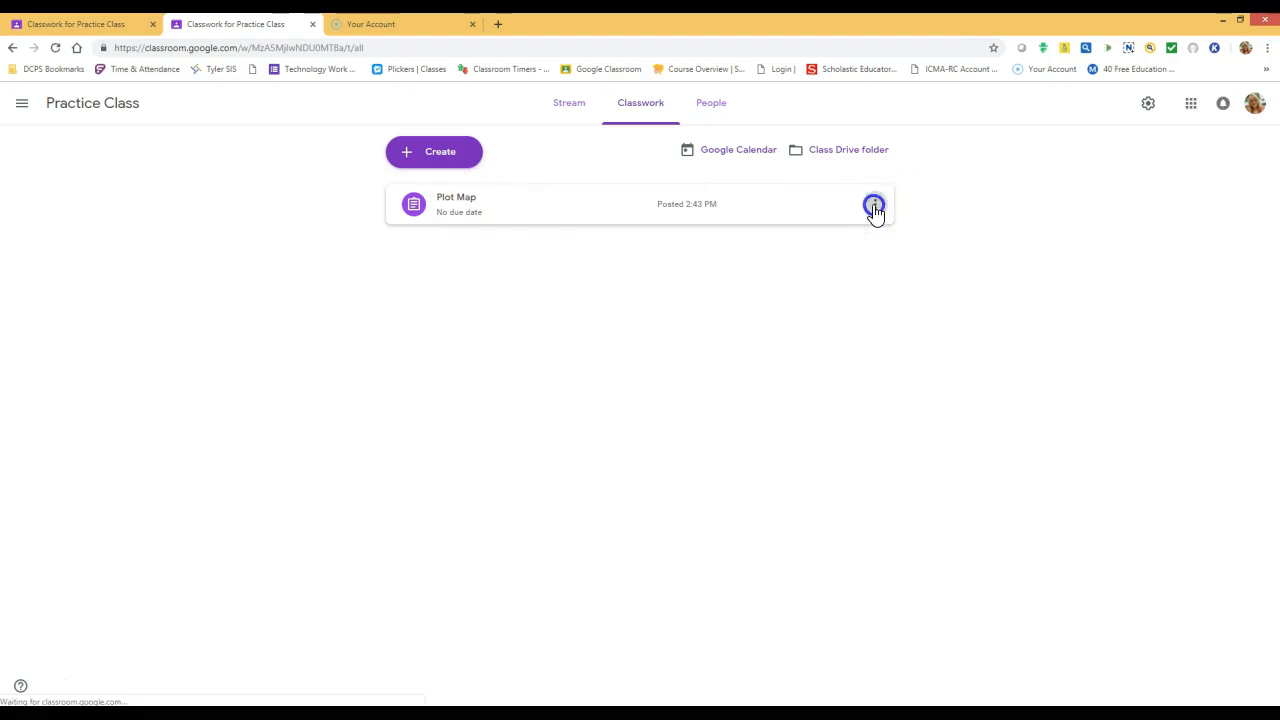
left_click(790, 240)
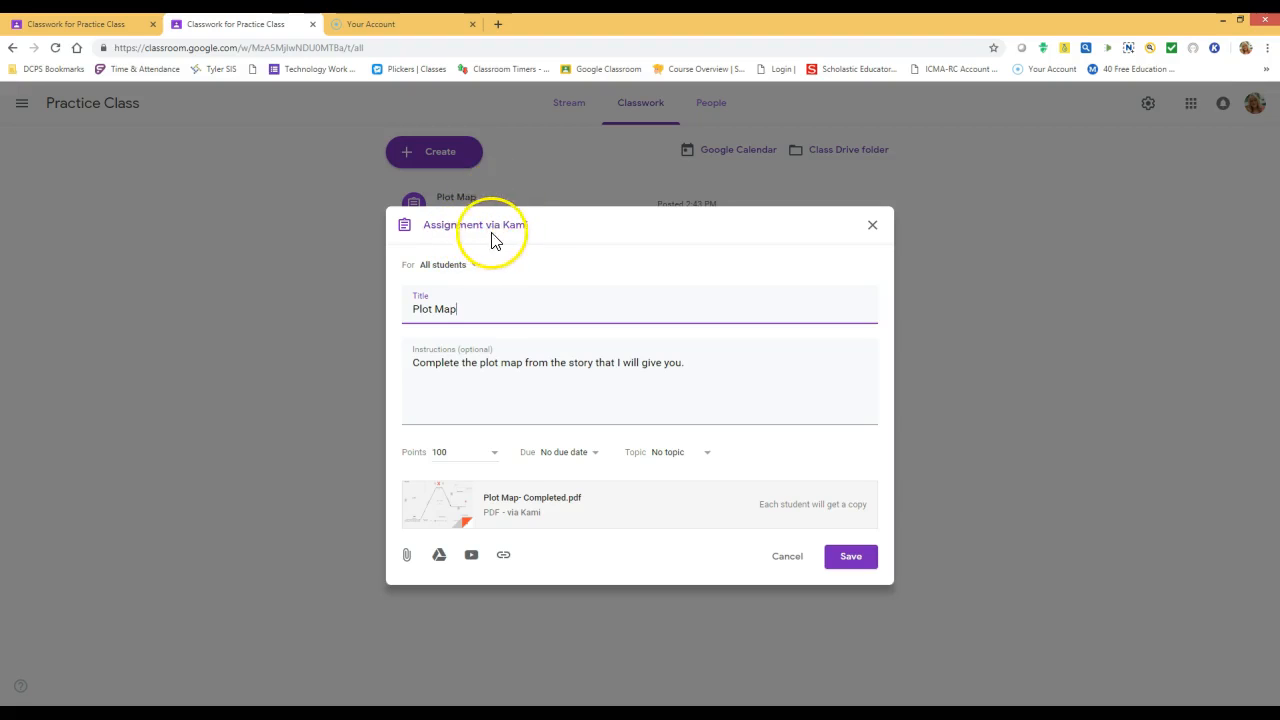
left_click(706, 455)
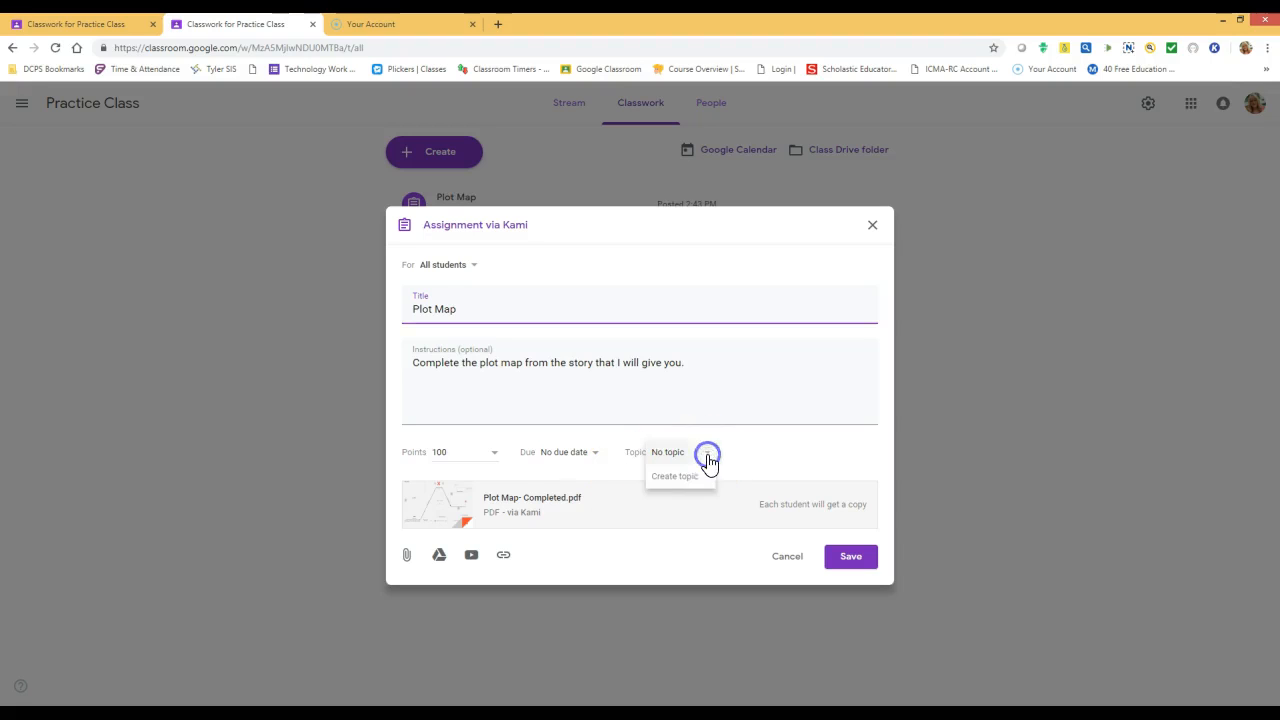
left_click(704, 479)
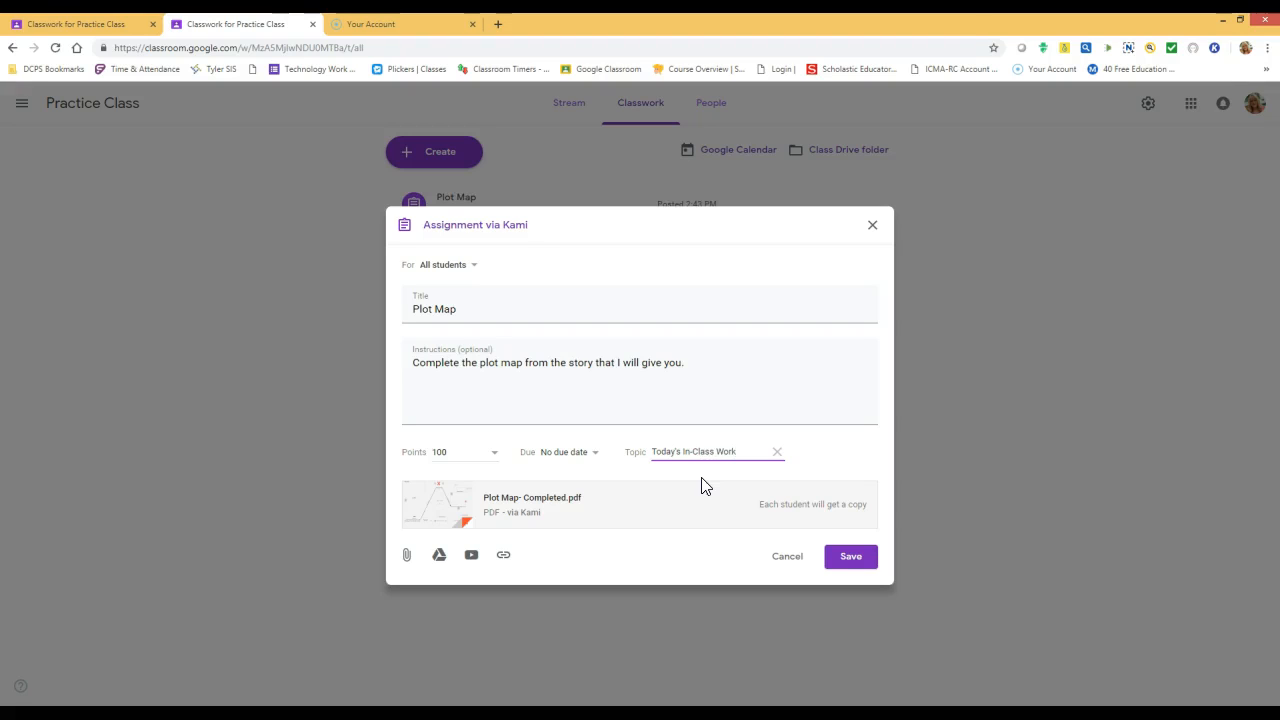
left_click(712, 473)
left_click(858, 559)
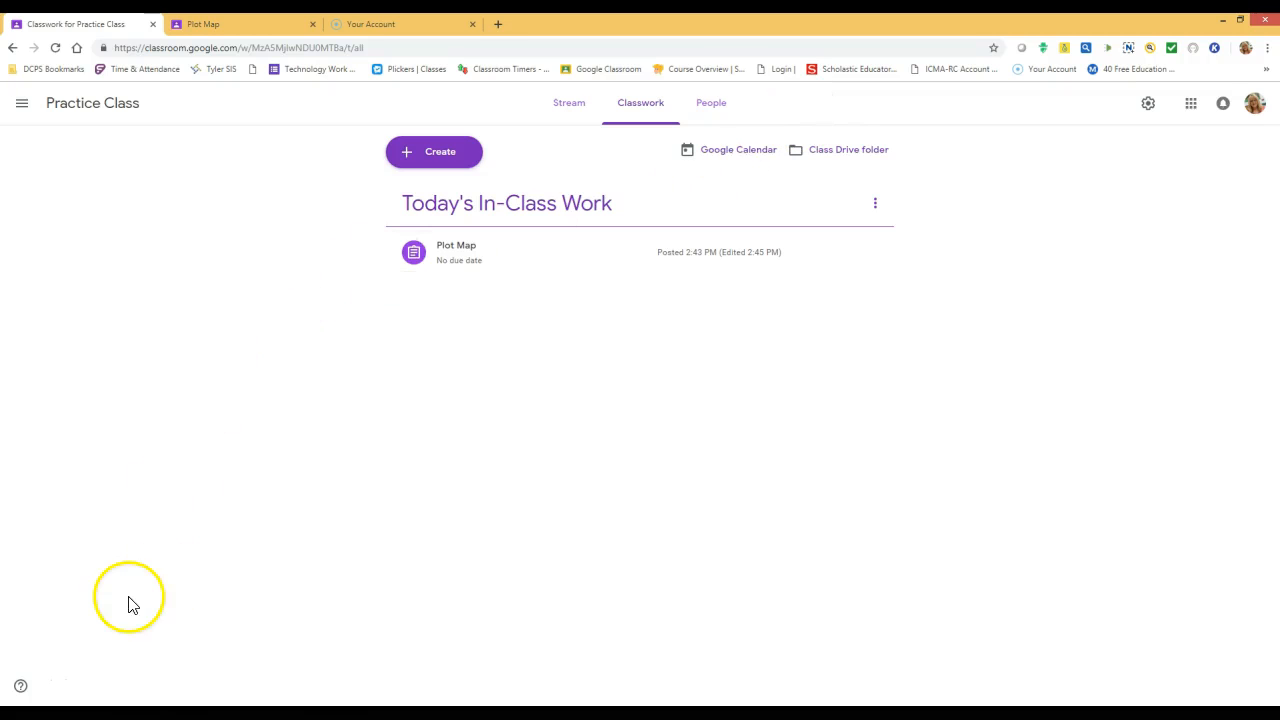
left_click(441, 163)
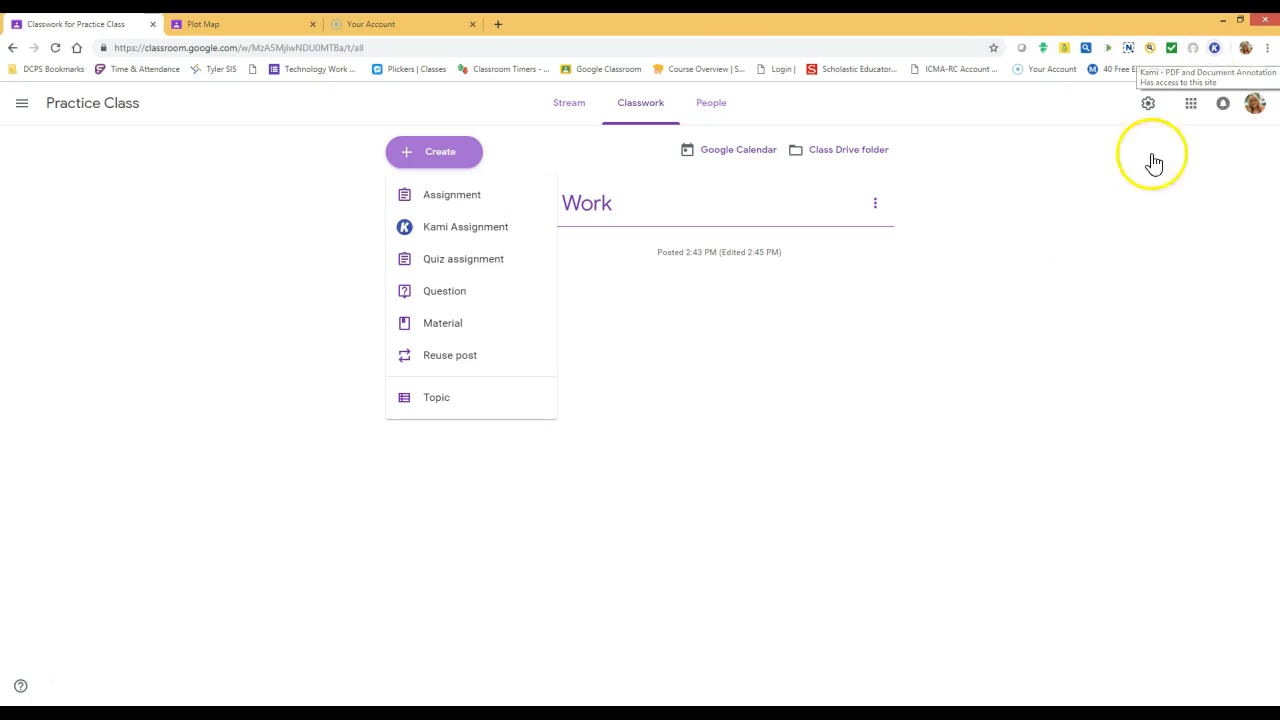
left_click(1035, 283)
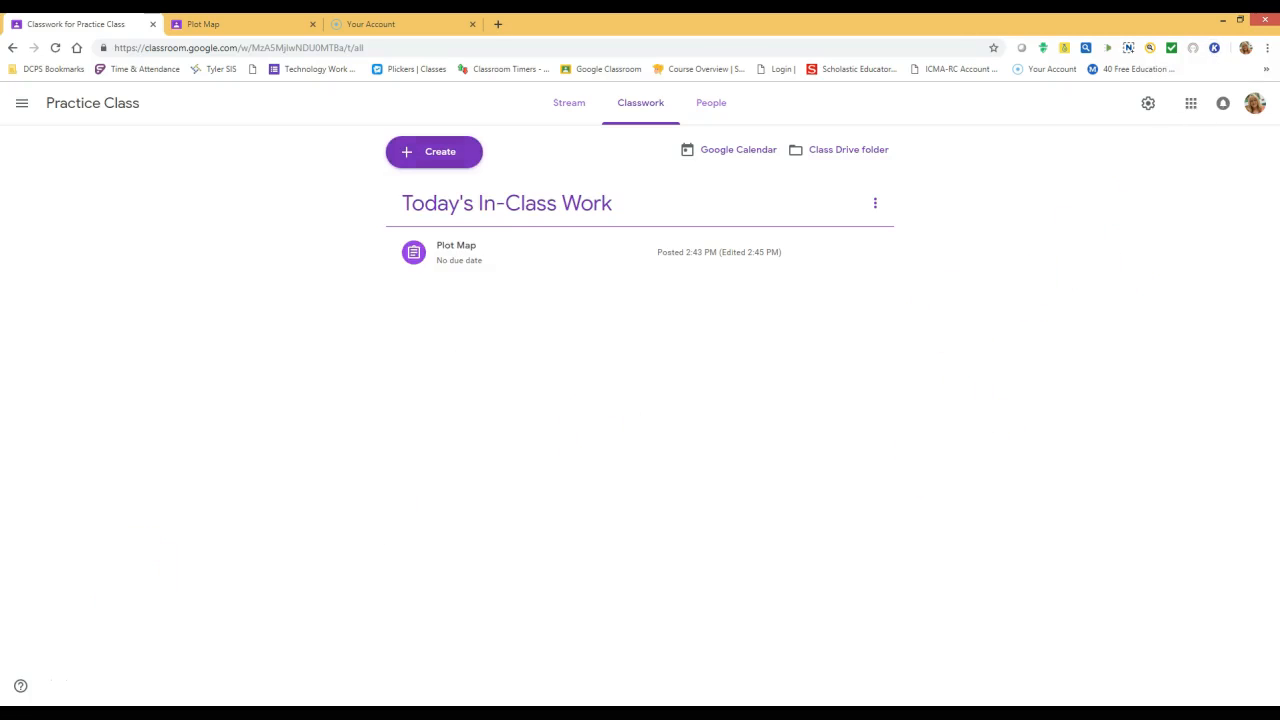